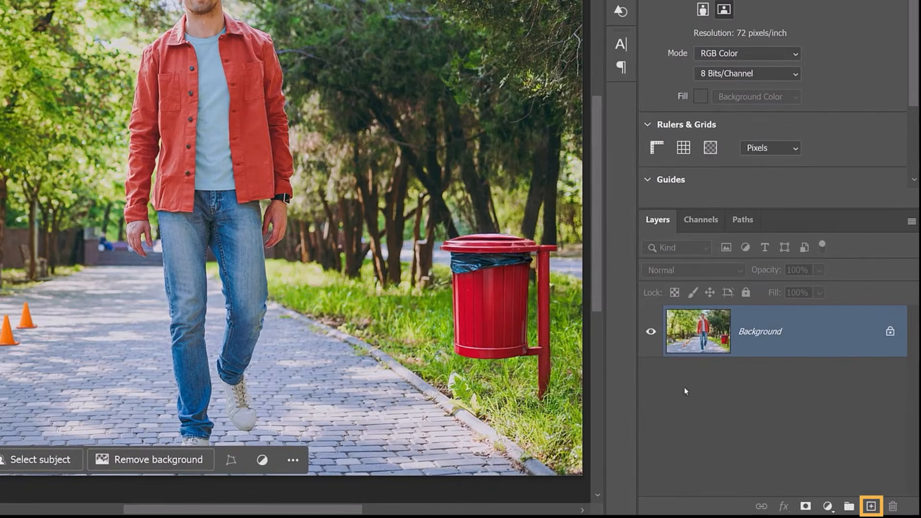
Add a new blank layer above the Background and activate the Remove Tool.
{"action": "left_click", "coordinate": [872, 507]}
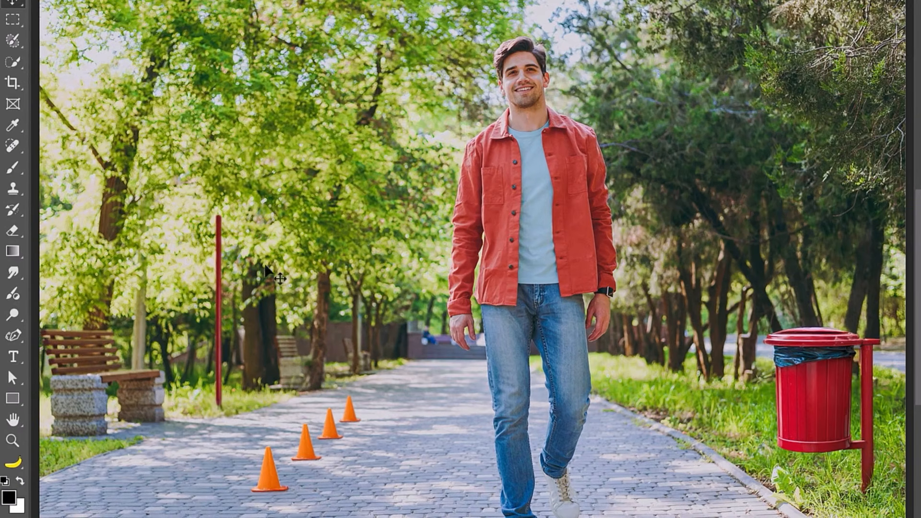
{"action": "right_click", "coordinate": [20, 151]}
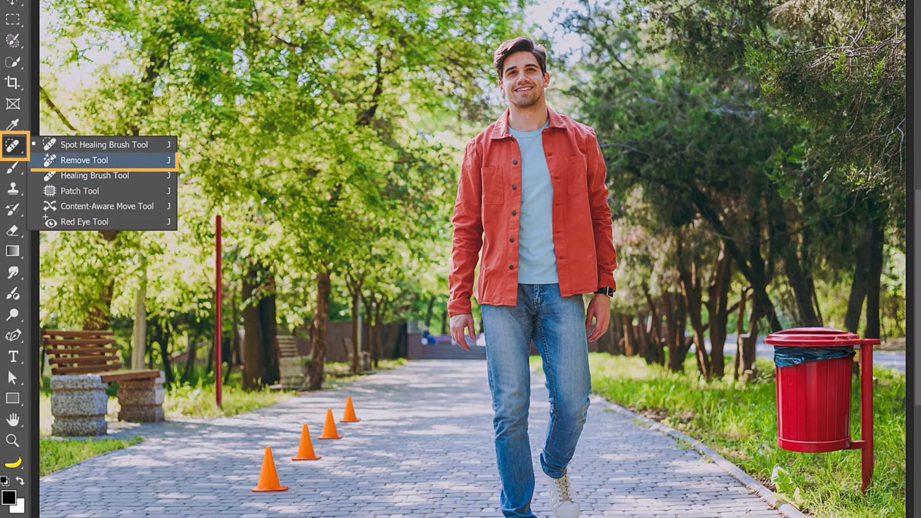
{"action": "left_click", "coordinate": [139, 165]}
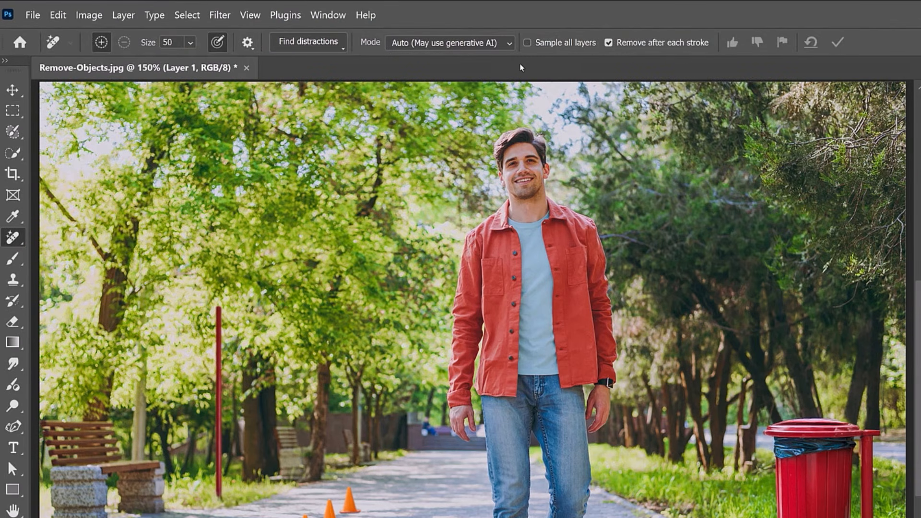
Turn on sampling of all layers for the Remove Tool and set its mode to Auto (May use generative AI).
{"action": "left_click", "coordinate": [526, 42]}
{"action": "left_click", "coordinate": [510, 44]}
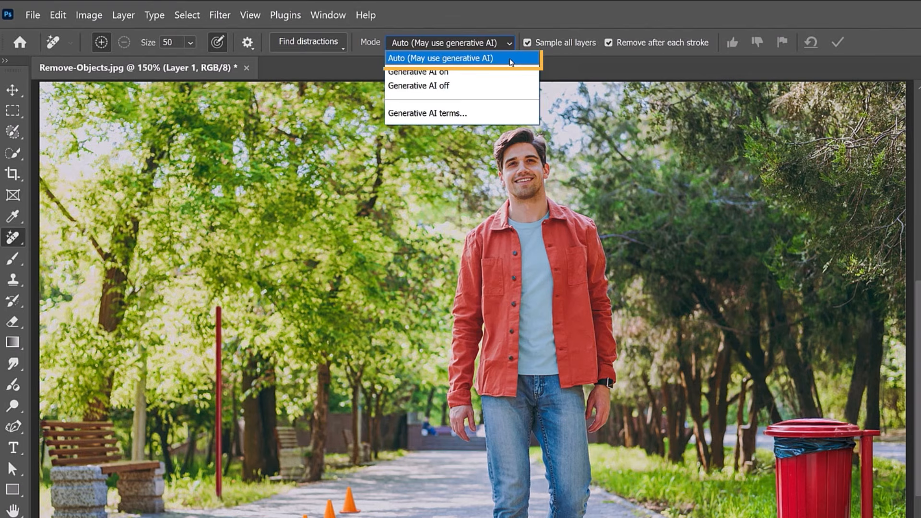
{"action": "left_click", "coordinate": [511, 59]}
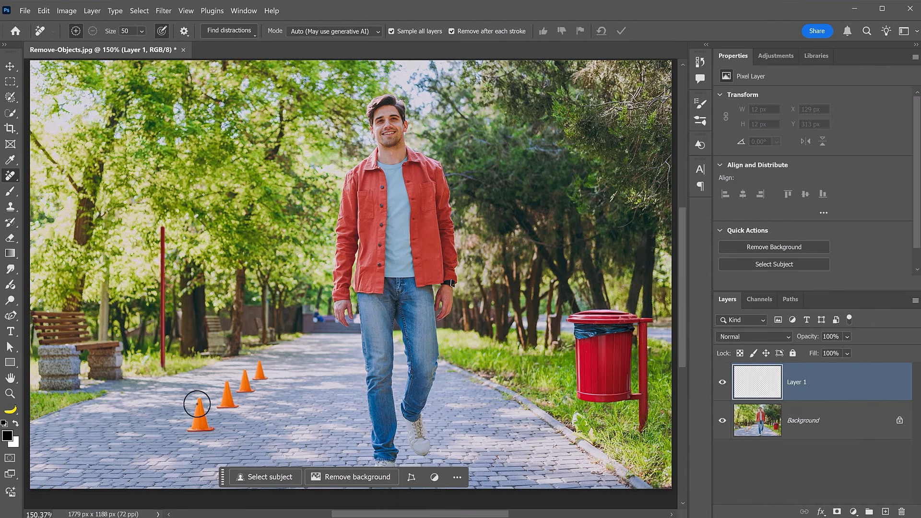
Try smaller Remove Tool brush sizes and restore the brush to size 50.
{"action": "key", "text": "bracketleft"}
{"action": "key", "text": "bracketleft"}
{"action": "key", "text": "bracketleft"}
{"action": "key", "text": "bracketleft"}
{"action": "key", "text": "bracketleft"}
{"action": "key", "text": "bracketleft"}
{"action": "key", "text": "bracketleft"}
{"action": "key", "text": "bracketleft"}
{"action": "key", "text": "bracketright"}
{"action": "key", "text": "bracketright"}
{"action": "key", "text": "bracketright"}
{"action": "key", "text": "bracketright"}
{"action": "key", "text": "bracketright"}
{"action": "key", "text": "bracketright"}
{"action": "key", "text": "bracketright"}
{"action": "key", "text": "bracketright"}
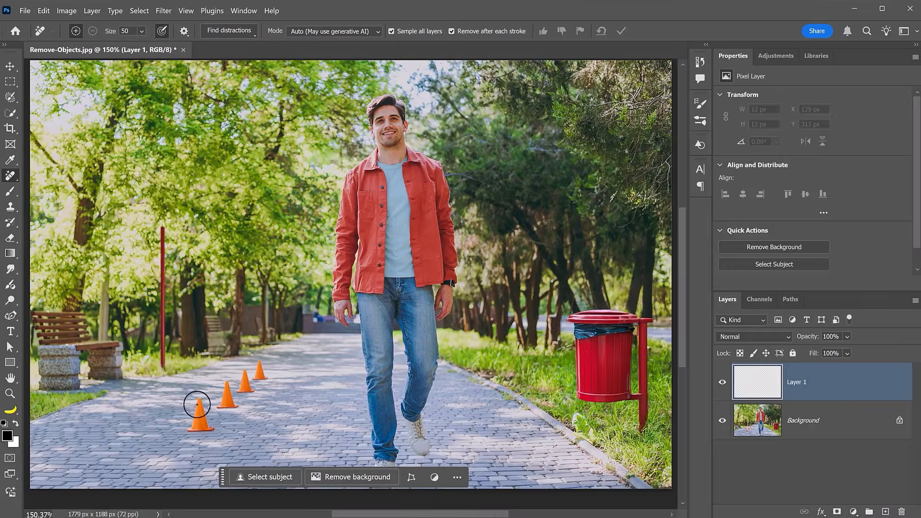
Remove the nearest orange cone on Layer 1 and compare before and after by toggling that layer's visibility.
{"action": "mouse_move", "coordinate": [197, 410]}
{"action": "left_mouse_down"}
{"action": "mouse_move", "coordinate": [210, 426]}
{"action": "mouse_move", "coordinate": [191, 418]}
{"action": "mouse_move", "coordinate": [202, 406]}
{"action": "left_mouse_up"}
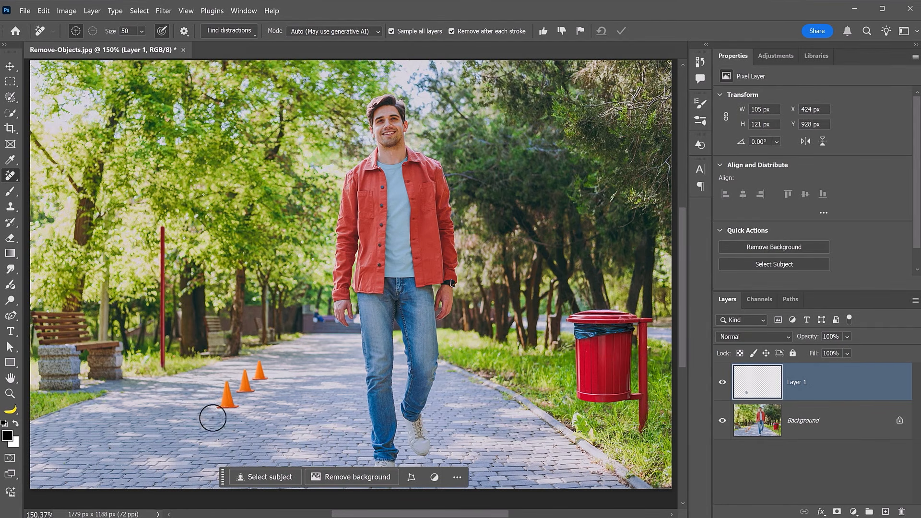
{"action": "left_click", "coordinate": [721, 384]}
{"action": "left_click", "coordinate": [721, 383]}
{"action": "left_click", "coordinate": [722, 384]}
{"action": "left_click", "coordinate": [721, 384]}
Turn off removal after each stroke, paint over the remaining three orange cones and apply their removal together.
{"action": "left_click", "coordinate": [451, 32]}
{"action": "mouse_move", "coordinate": [226, 387]}
{"action": "left_mouse_down"}
{"action": "mouse_move", "coordinate": [222, 404]}
{"action": "mouse_move", "coordinate": [247, 384]}
{"action": "mouse_move", "coordinate": [244, 376]}
{"action": "mouse_move", "coordinate": [241, 388]}
{"action": "mouse_move", "coordinate": [262, 376]}
{"action": "left_mouse_up"}
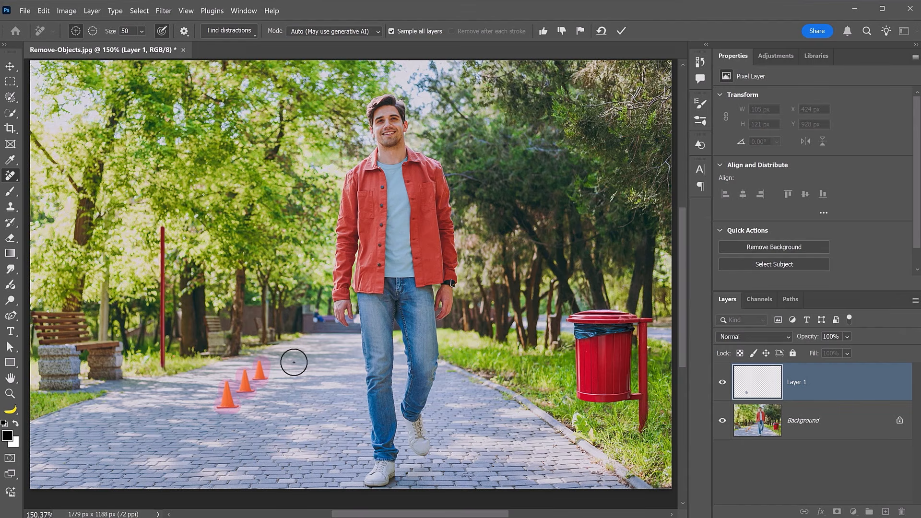
{"action": "left_click", "coordinate": [620, 32]}
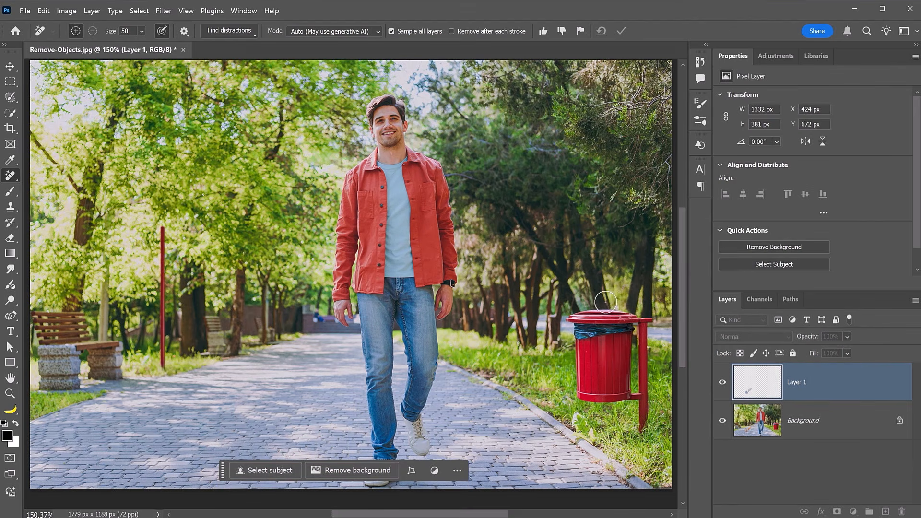
Brush over the whole red trash can and its post to mark them for removal.
{"action": "mouse_move", "coordinate": [605, 301]}
{"action": "left_mouse_down"}
{"action": "mouse_move", "coordinate": [567, 320]}
{"action": "mouse_move", "coordinate": [577, 392]}
{"action": "mouse_move", "coordinate": [634, 399]}
{"action": "mouse_move", "coordinate": [641, 429]}
{"action": "mouse_move", "coordinate": [651, 344]}
{"action": "mouse_move", "coordinate": [638, 313]}
{"action": "mouse_move", "coordinate": [614, 299]}
{"action": "left_mouse_up"}
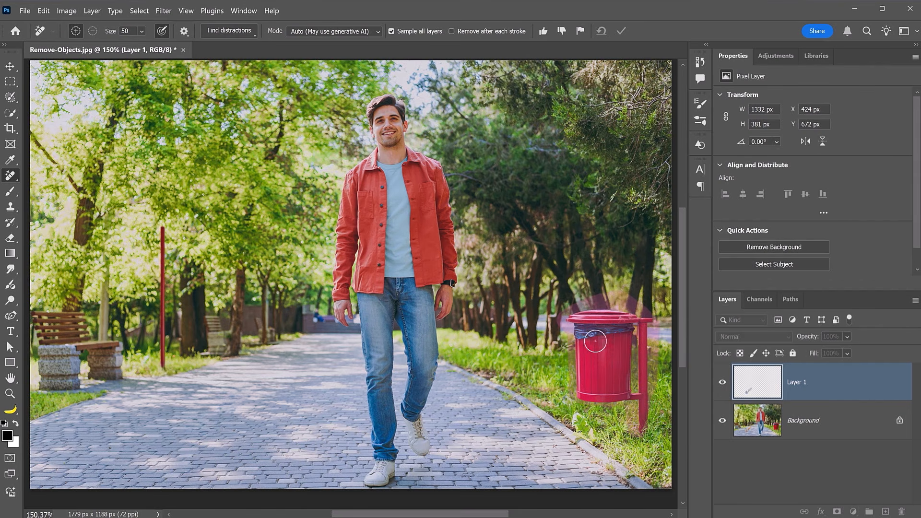
Try the removal overlay at 83% opacity in Seafoam, and return it to a faint Magenta.
{"action": "left_click", "coordinate": [183, 31]}
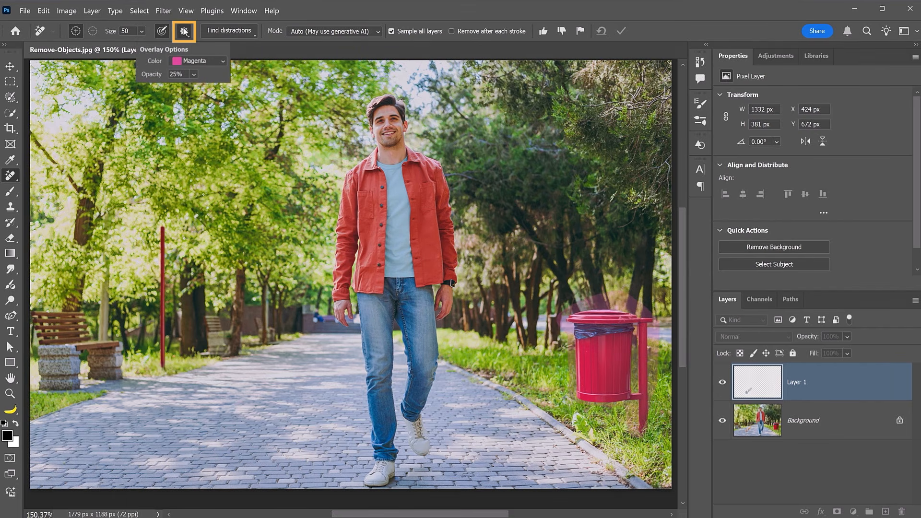
{"action": "left_click", "coordinate": [193, 75]}
{"action": "left_click_drag", "start_coordinate": [199, 87], "coordinate": [213, 90]}
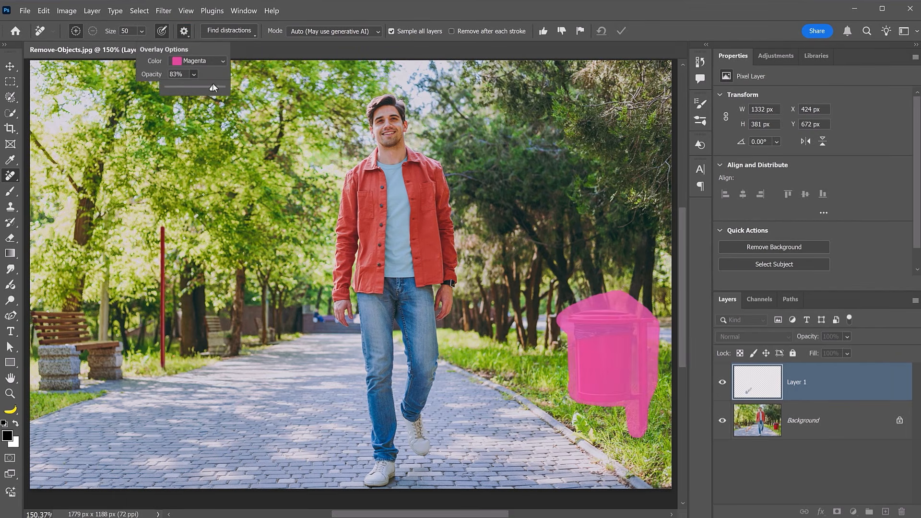
{"action": "left_click", "coordinate": [220, 66]}
{"action": "left_click", "coordinate": [201, 184]}
{"action": "left_click", "coordinate": [221, 61]}
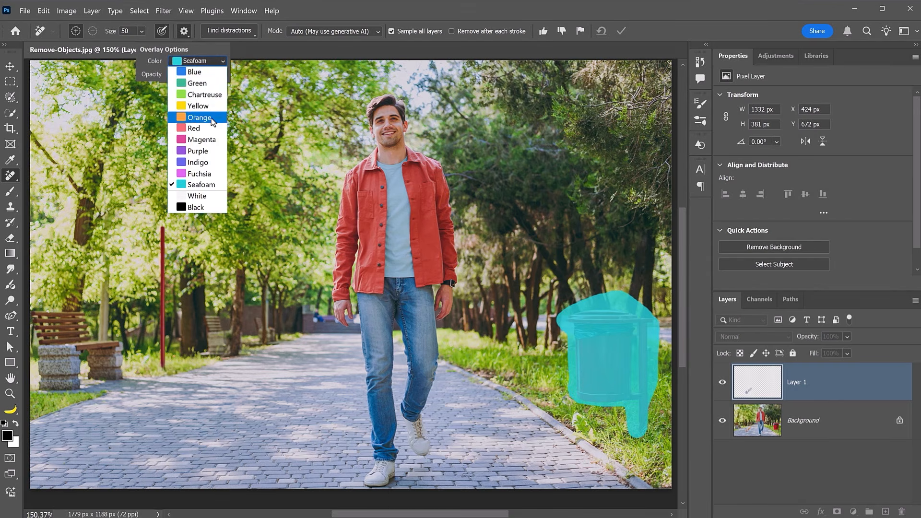
{"action": "left_click", "coordinate": [211, 140]}
{"action": "left_click", "coordinate": [164, 74]}
{"action": "type", "text": "10"}
{"action": "key", "text": "Return"}
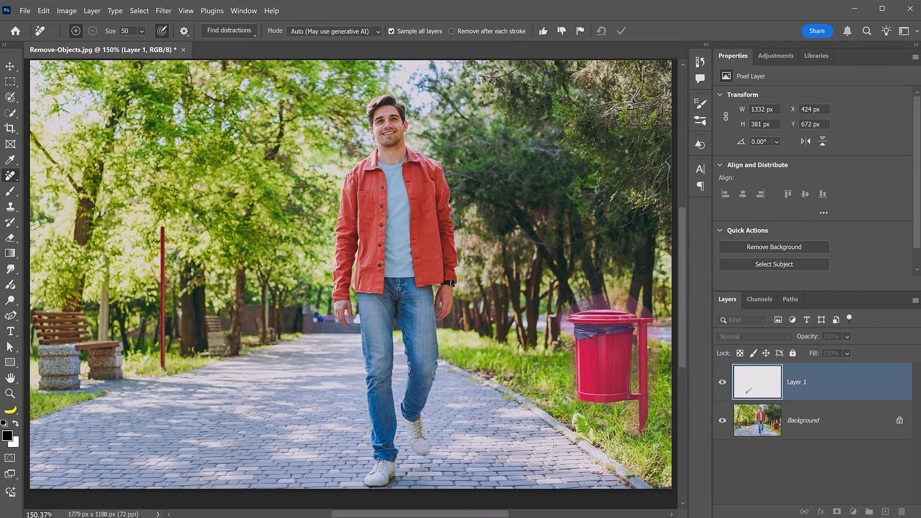
{"action": "left_click", "coordinate": [517, 368]}
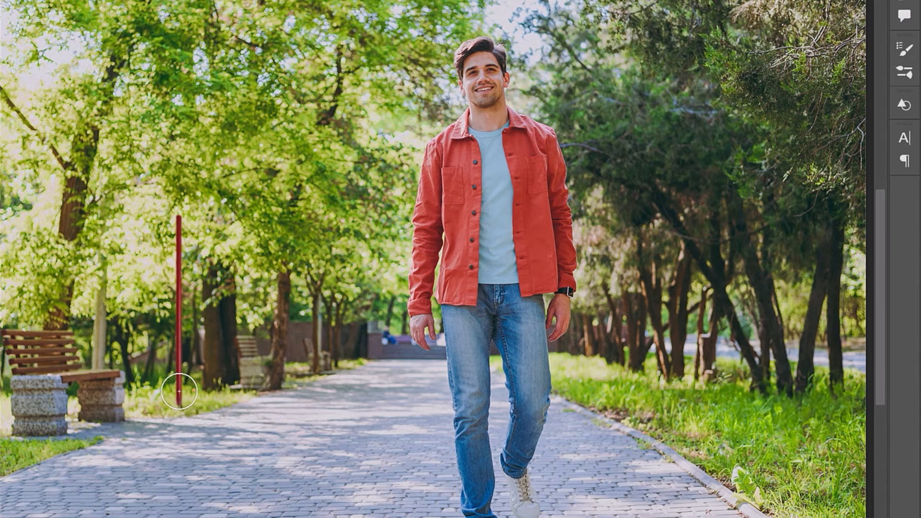
Mark the red pole beside the bench for removal with a smaller brush, using one straight stroke along its length.
{"action": "key", "text": "bracketleft"}
{"action": "key", "text": "bracketleft"}
{"action": "key", "text": "bracketleft"}
{"action": "left_click", "coordinate": [179, 218], "text": "shift"}
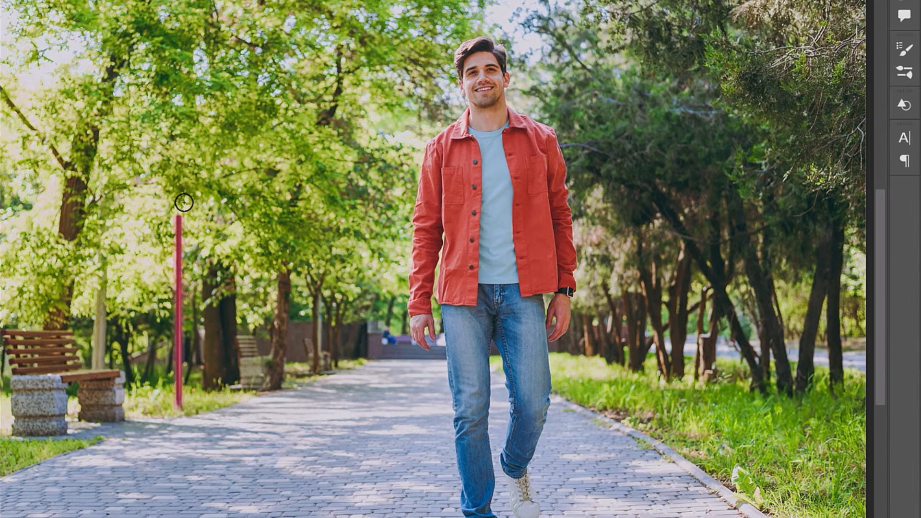